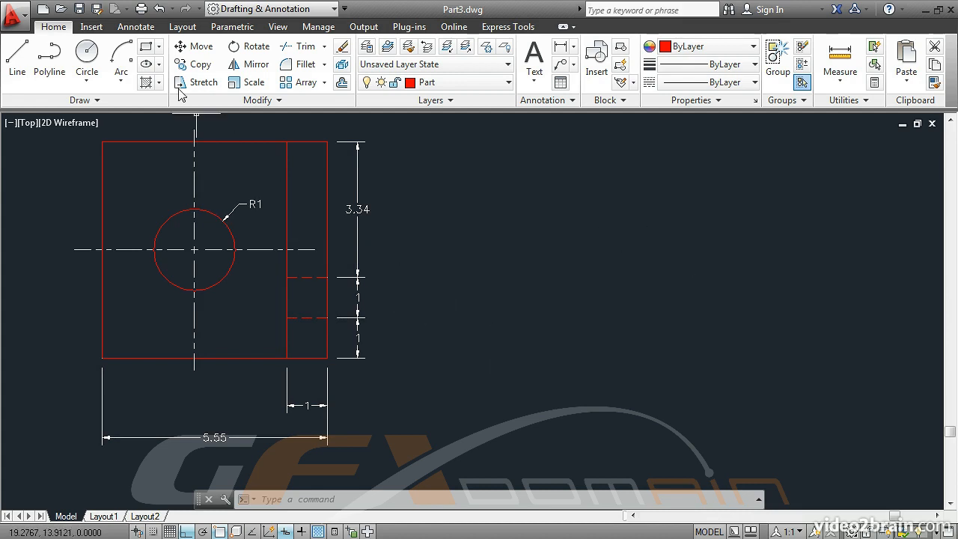
Step: Draw a rectangle 5.55 wide by 5.34 tall to the right of the existing view
{"action": "left_click", "coordinate": [146, 48]}
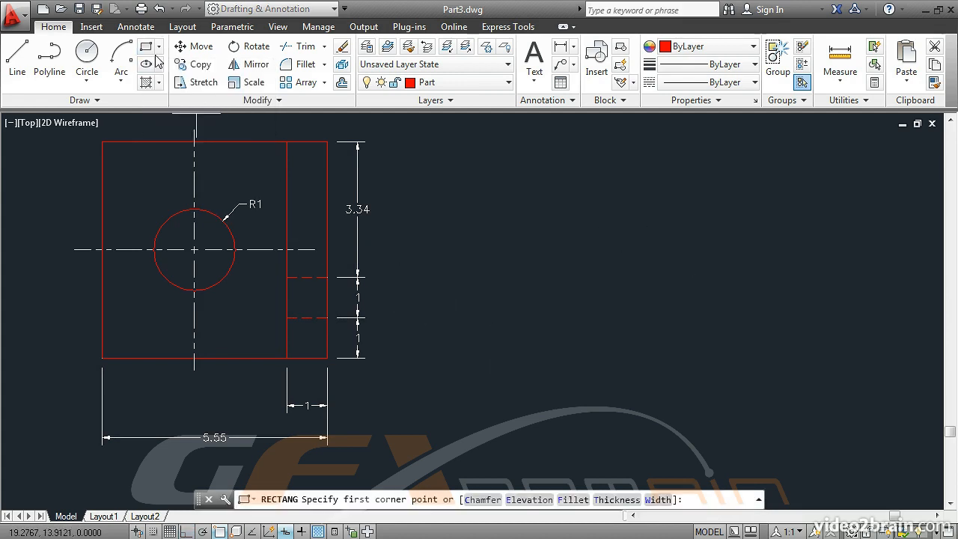
{"action": "left_click", "coordinate": [484, 379]}
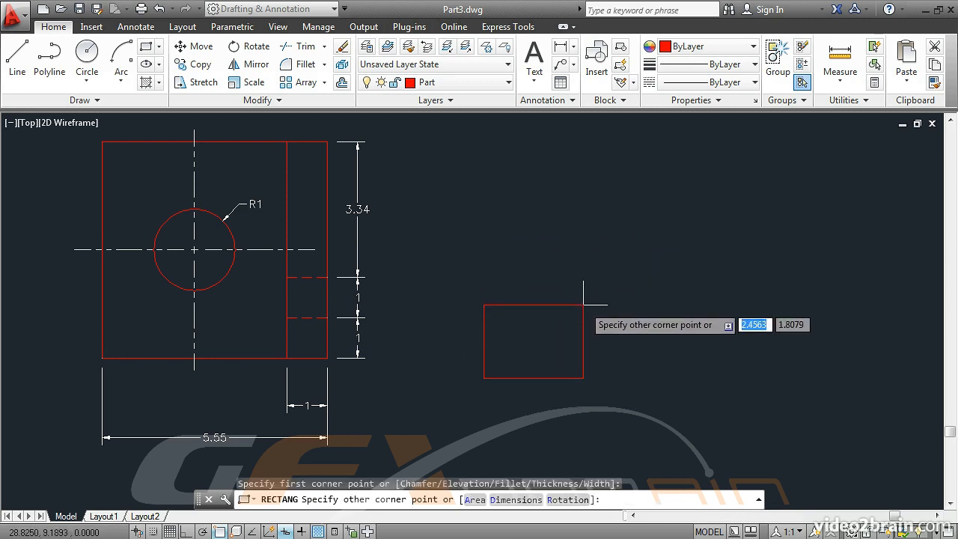
{"action": "type", "text": "@"}
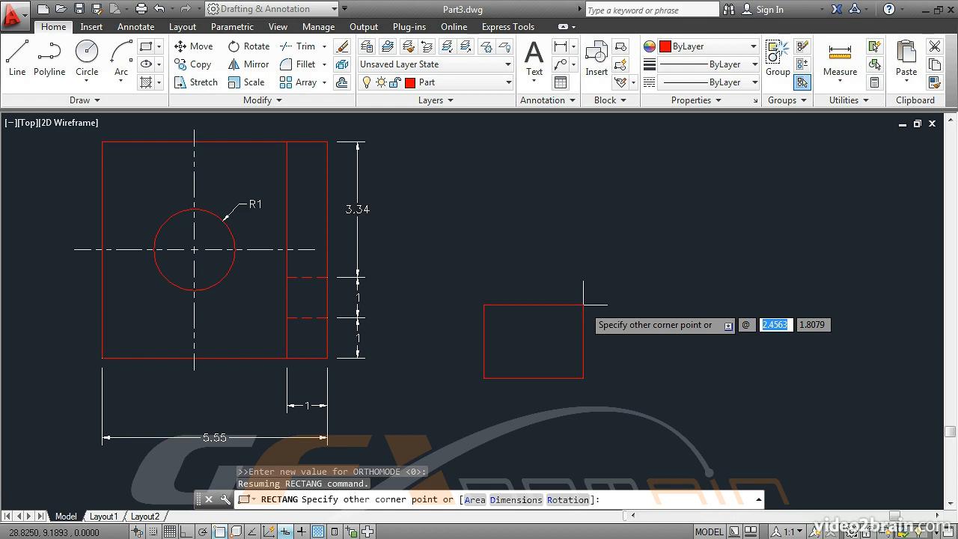
{"action": "type", "text": "5.55"}
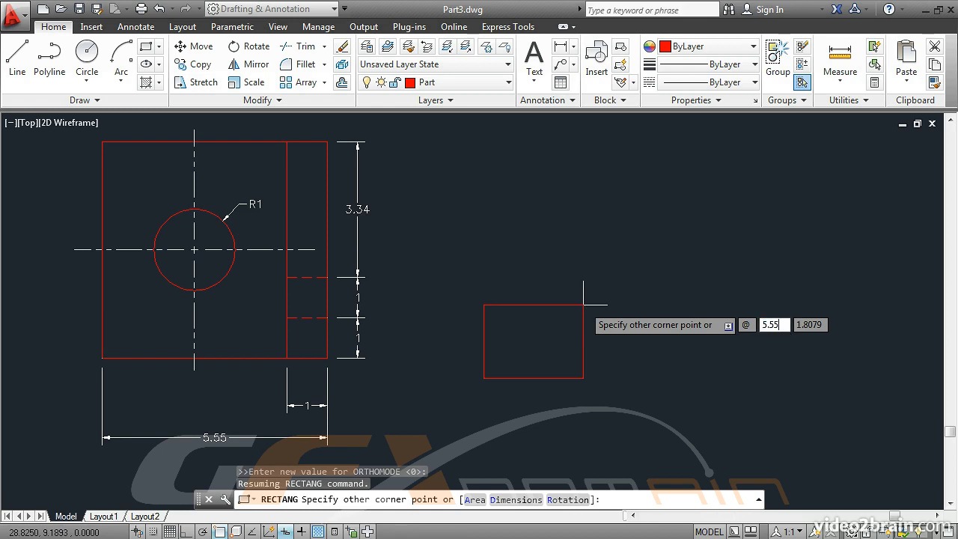
{"action": "key", "text": "Tab"}
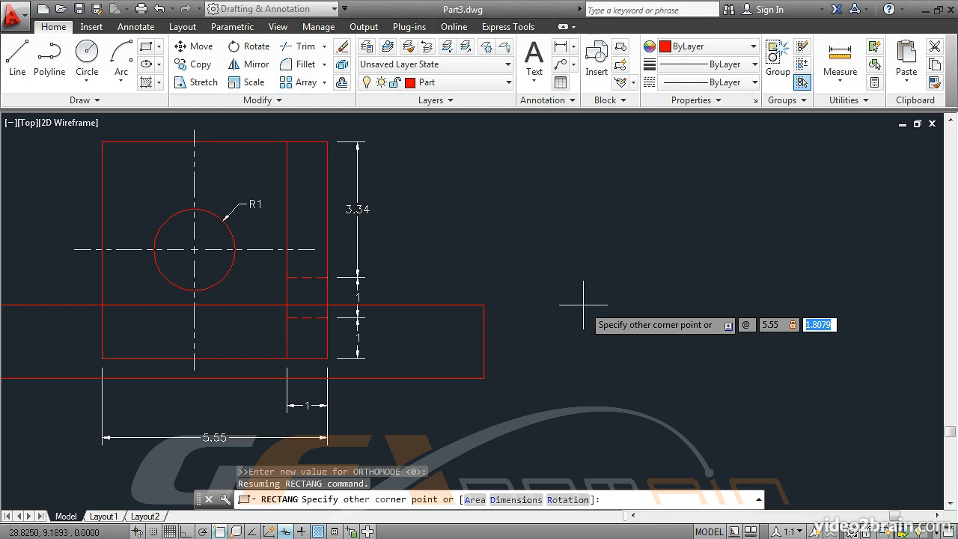
{"action": "type", "text": "5."}
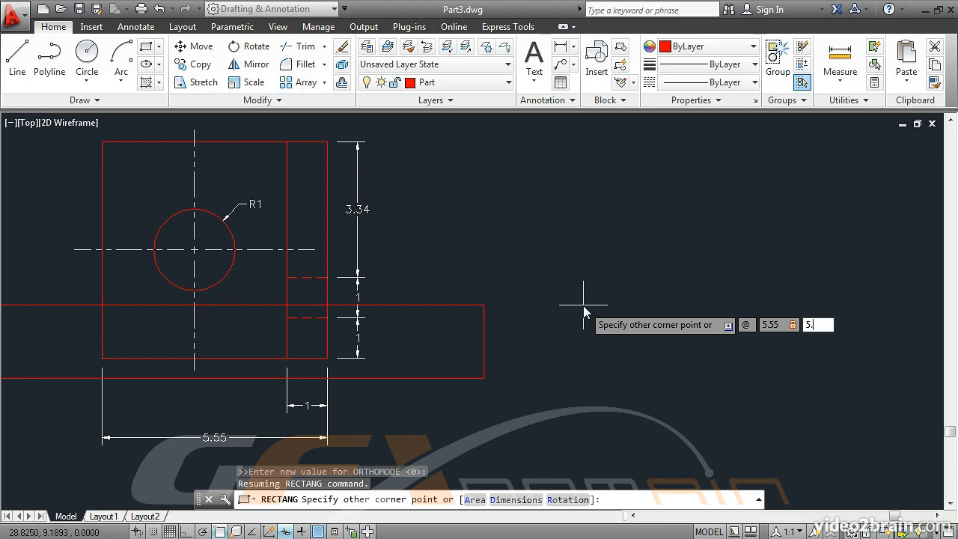
{"action": "type", "text": "34"}
{"action": "key", "text": "Return"}
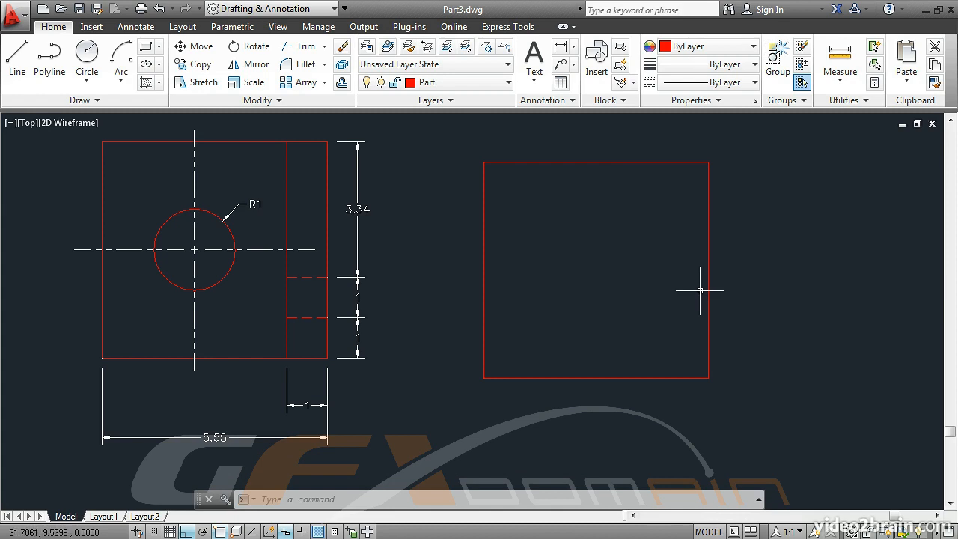
Step: Explode the new rectangle into separate lines
{"action": "mouse_move", "coordinate": [707, 288]}
{"action": "left_click", "coordinate": [343, 66]}
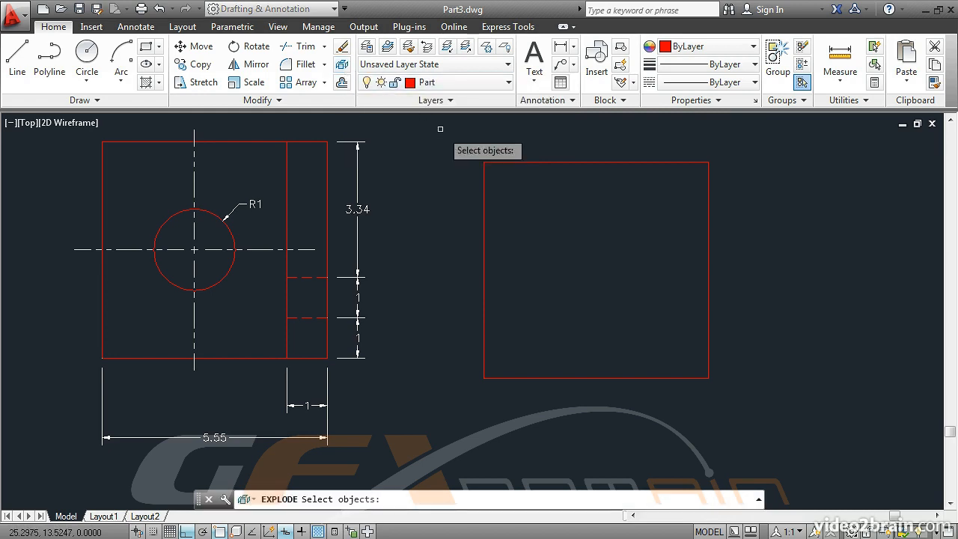
{"action": "left_click", "coordinate": [496, 159]}
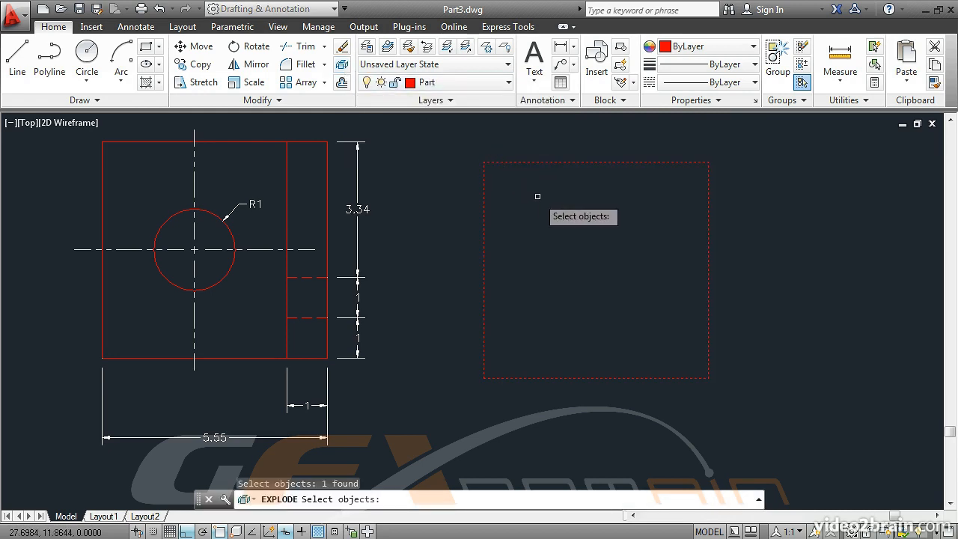
{"action": "key", "text": "Return"}
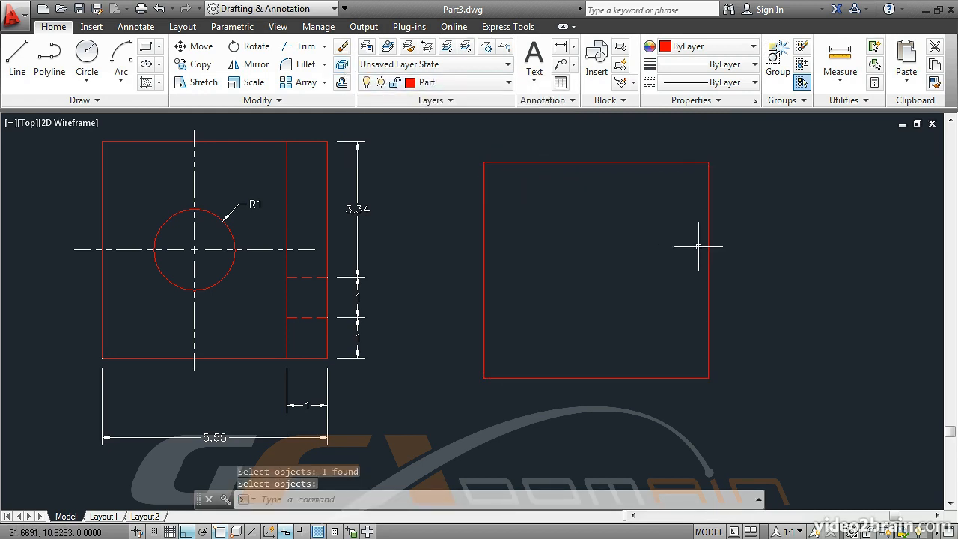
Step: Offset the rectangle's right edge inward by 1, and its bottom edge upward by 1 twice
{"action": "mouse_move", "coordinate": [708, 247]}
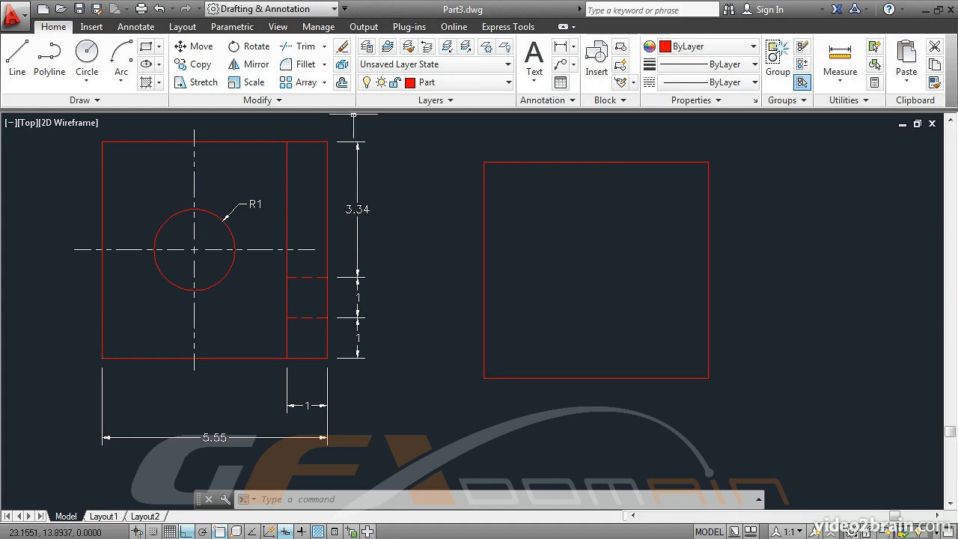
{"action": "left_click", "coordinate": [343, 84]}
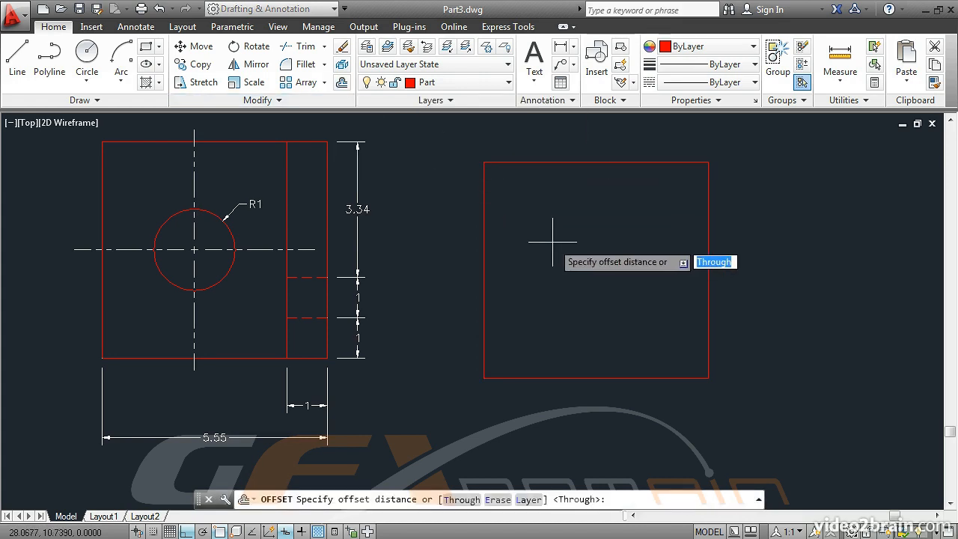
{"action": "type", "text": "1"}
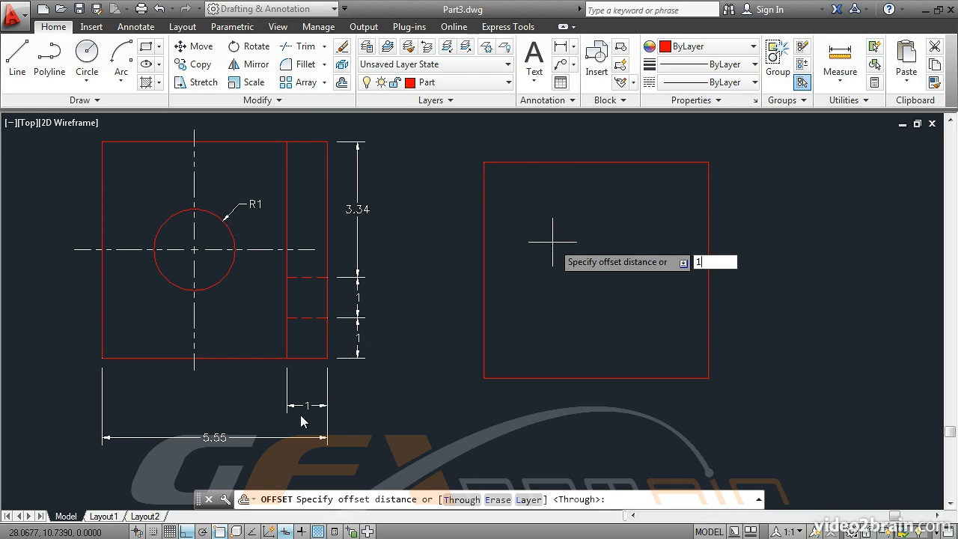
{"action": "key", "text": "Return"}
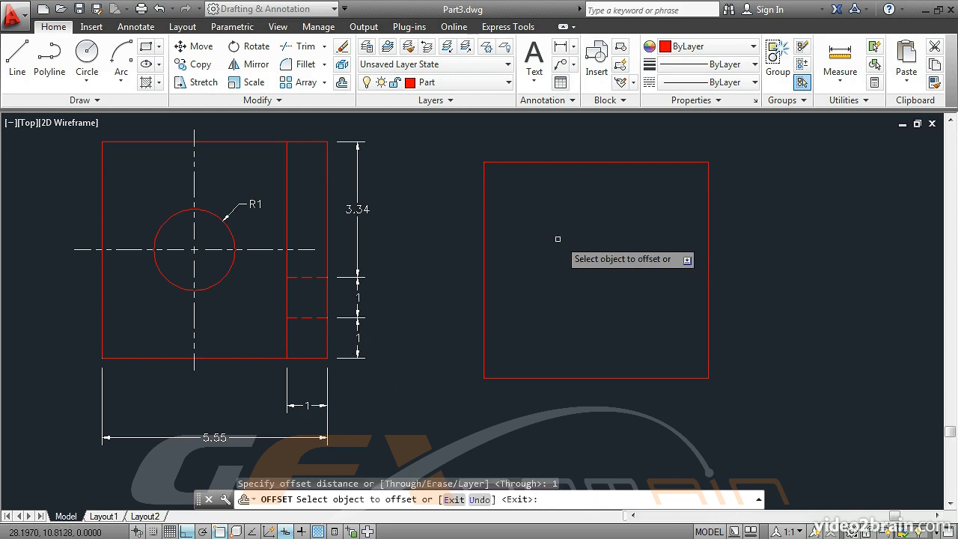
{"action": "left_click", "coordinate": [709, 256]}
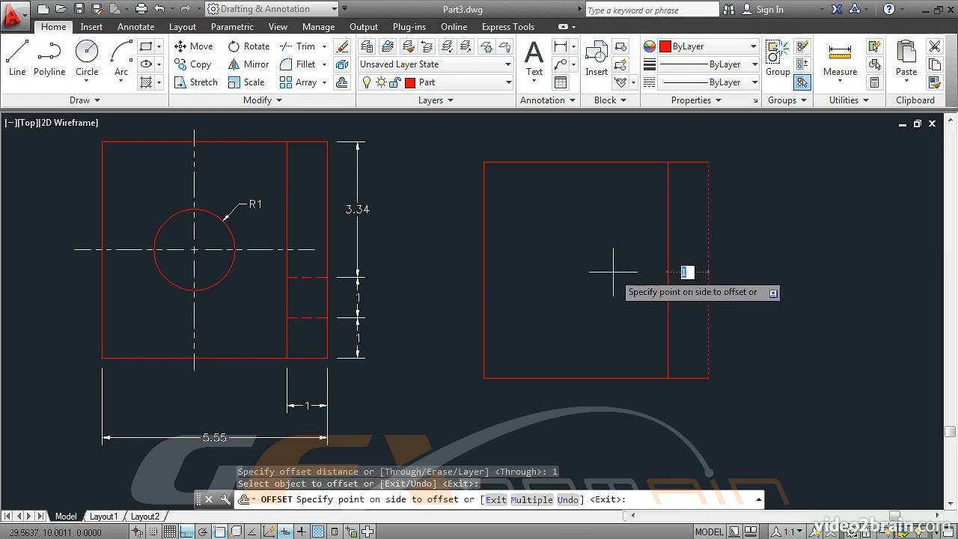
{"action": "left_click", "coordinate": [567, 292]}
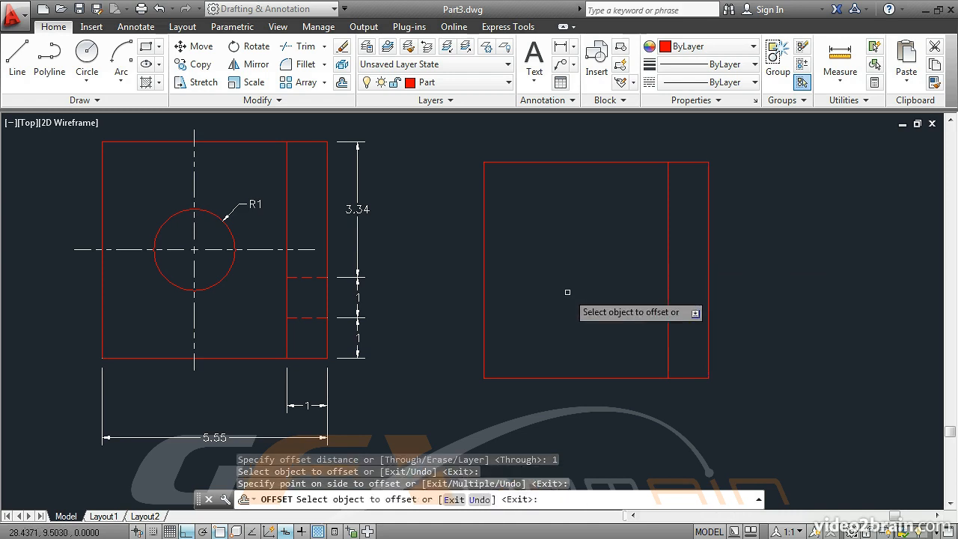
{"action": "left_click", "coordinate": [551, 377]}
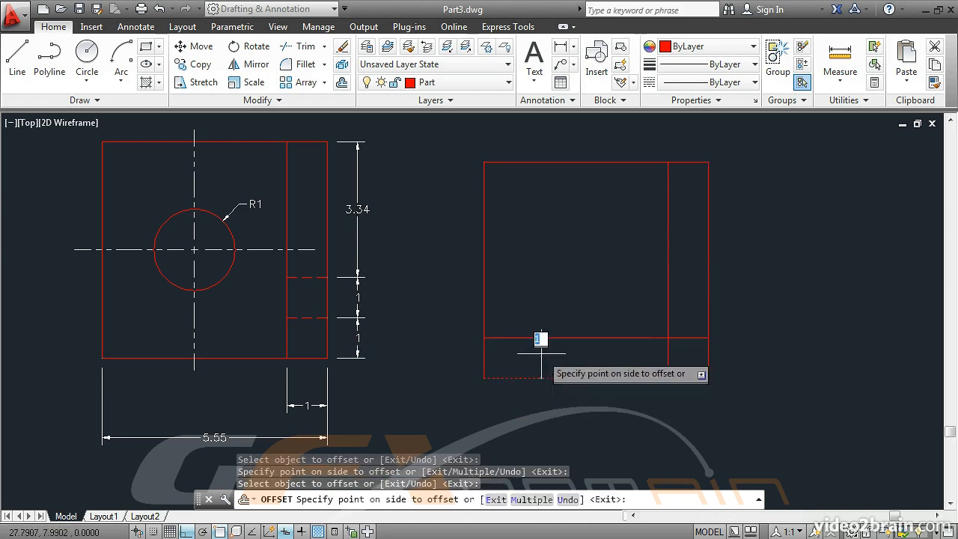
{"action": "left_click", "coordinate": [572, 289]}
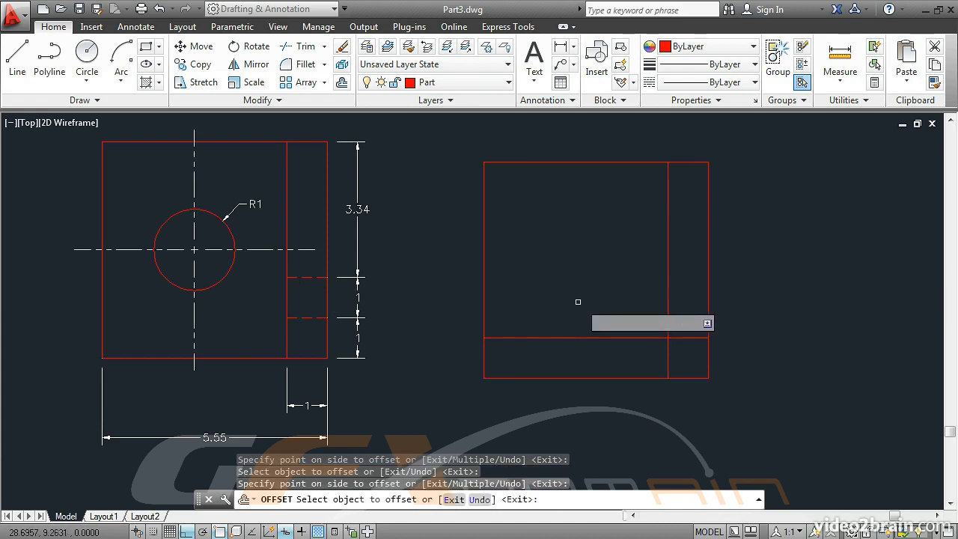
{"action": "left_click", "coordinate": [606, 338]}
{"action": "left_click", "coordinate": [558, 236]}
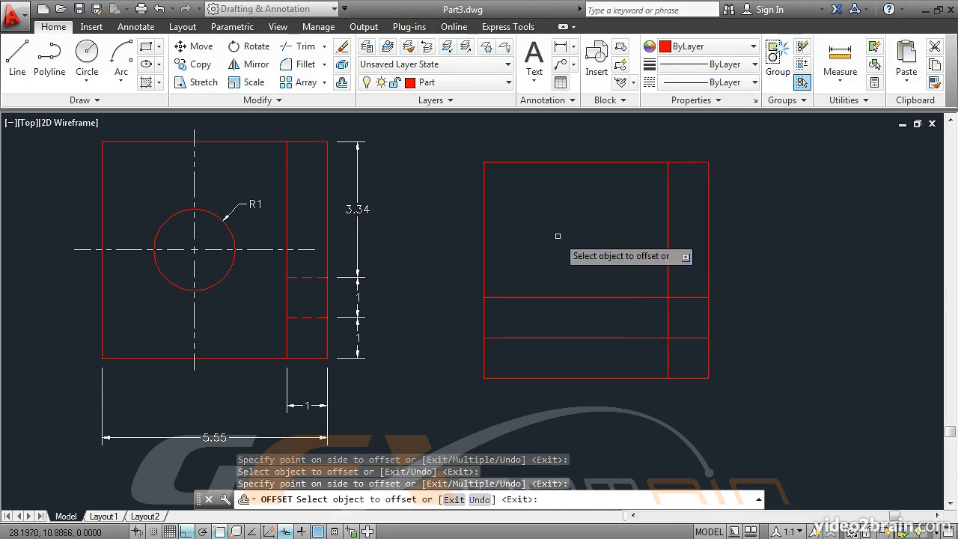
{"action": "key", "text": "Return"}
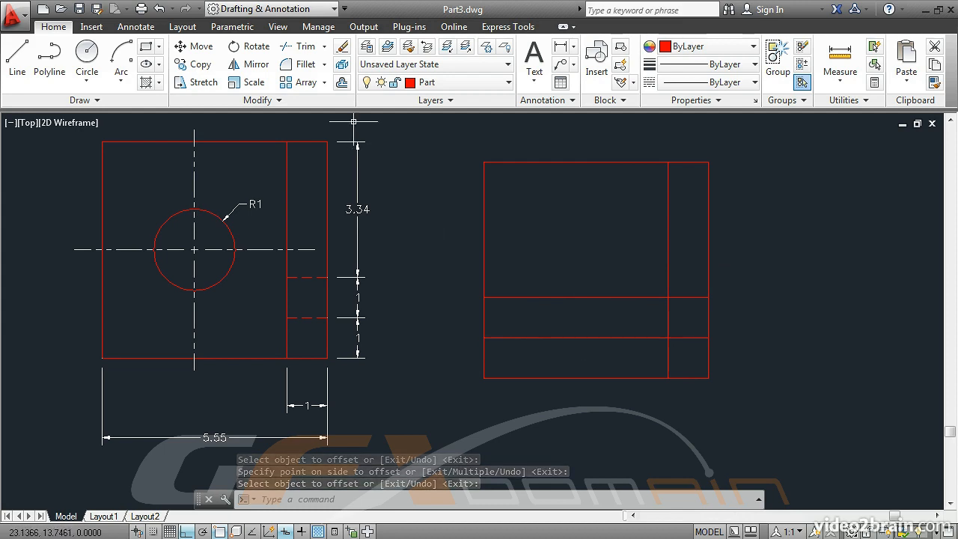
Step: Trim the two new horizontal lines back to the vertical offset line
{"action": "left_click", "coordinate": [308, 46]}
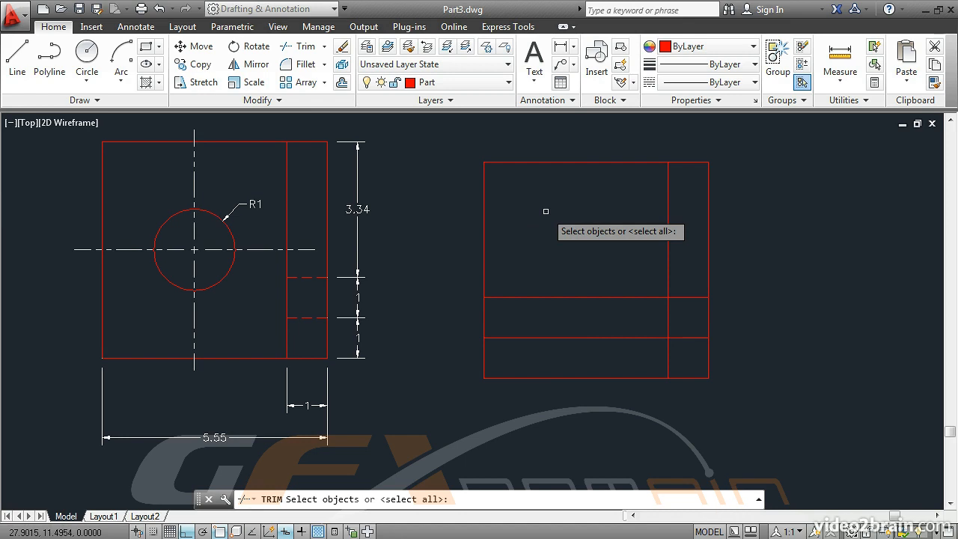
{"action": "key", "text": "Return"}
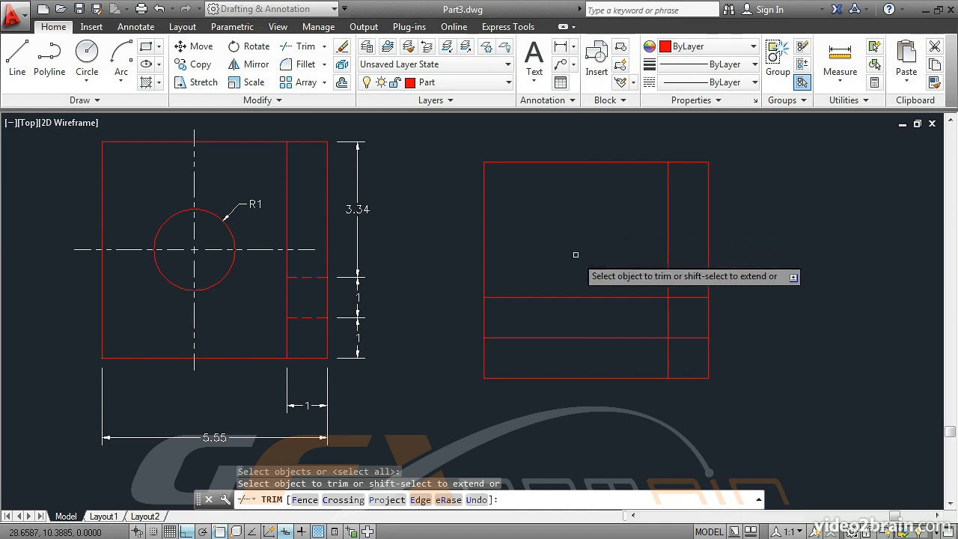
{"action": "left_click", "coordinate": [582, 297]}
{"action": "left_click", "coordinate": [590, 337]}
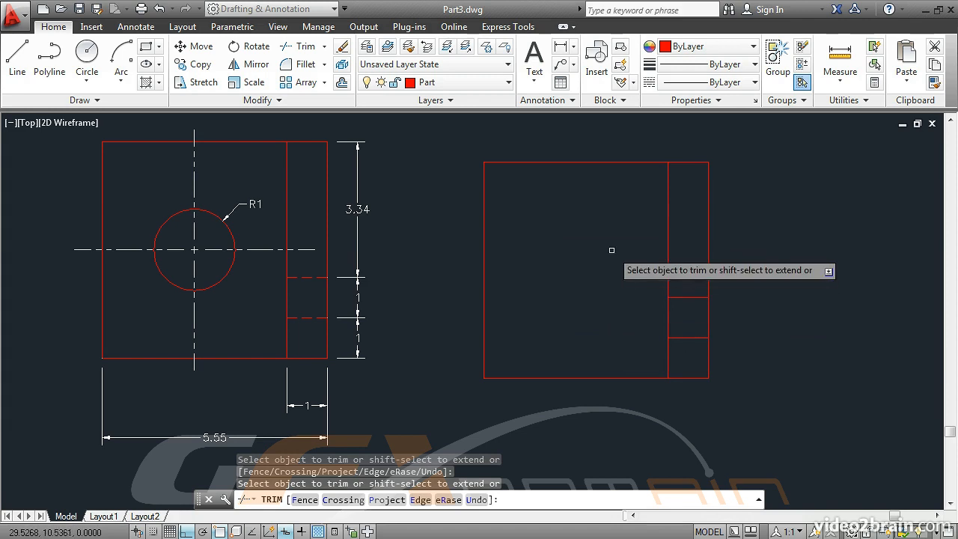
{"action": "key", "text": "Return"}
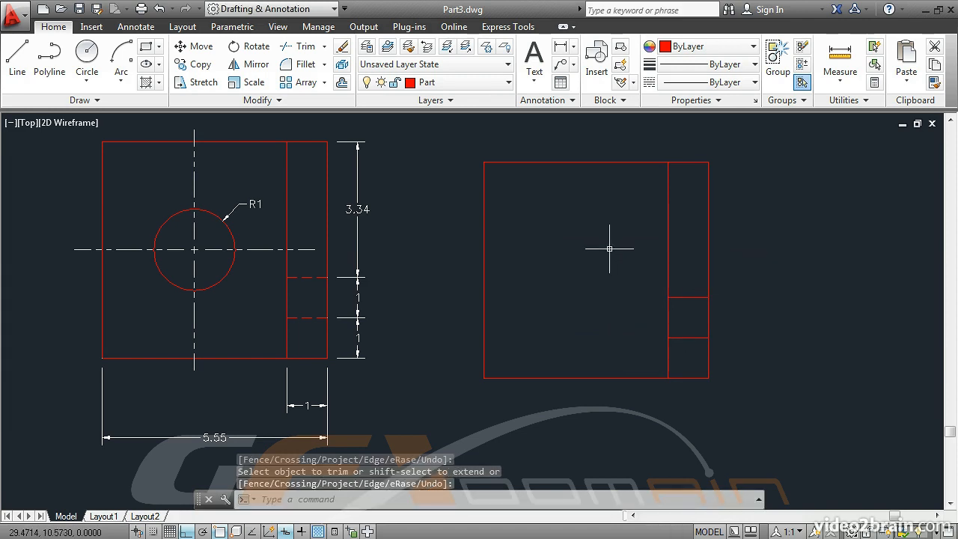
Step: Change the two short horizontal lines beside the right edge to the HIDDEN linetype
{"action": "left_click", "coordinate": [700, 337]}
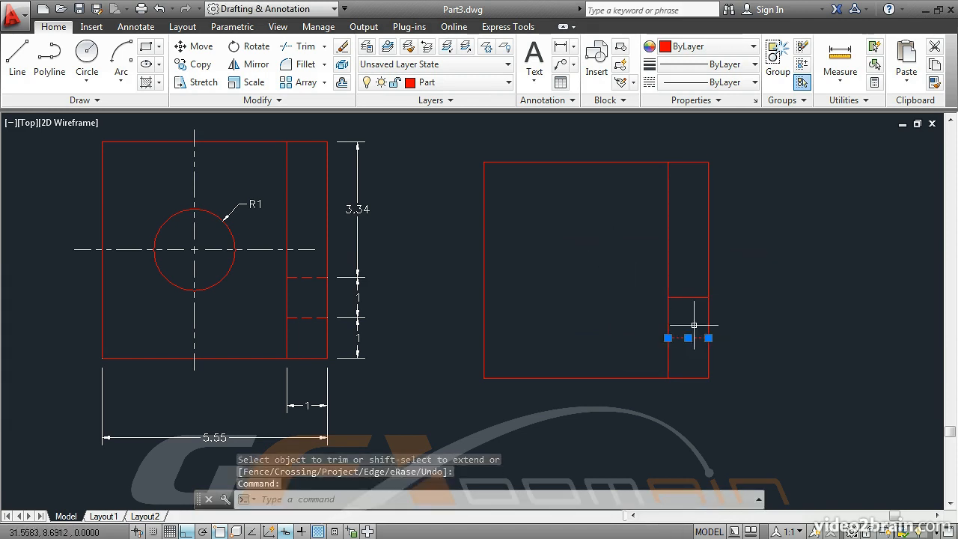
{"action": "left_click", "coordinate": [688, 297]}
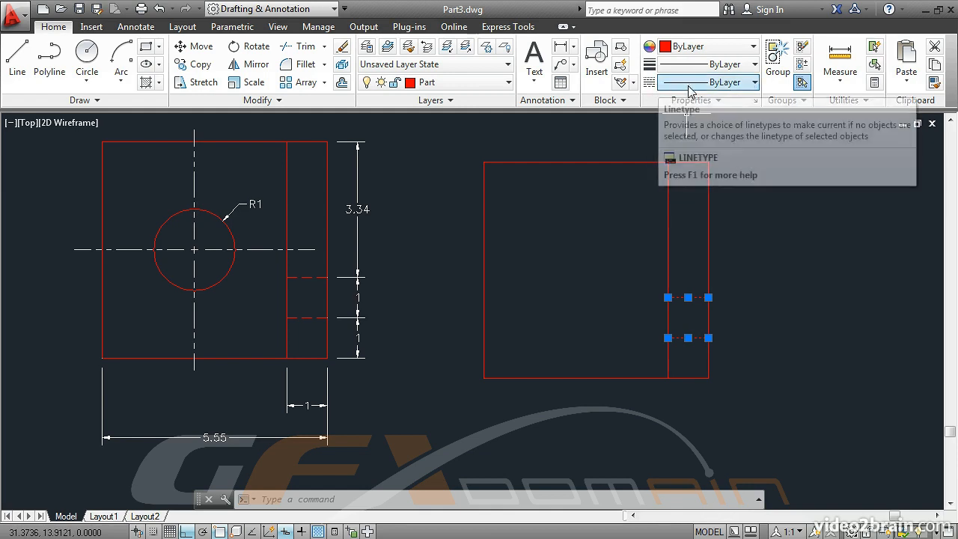
{"action": "left_click", "coordinate": [717, 83]}
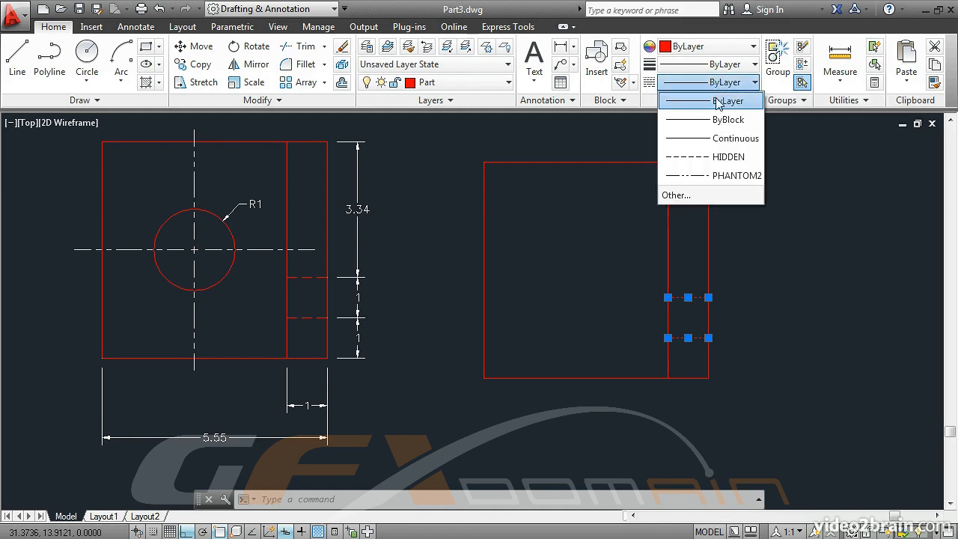
{"action": "left_click", "coordinate": [722, 157]}
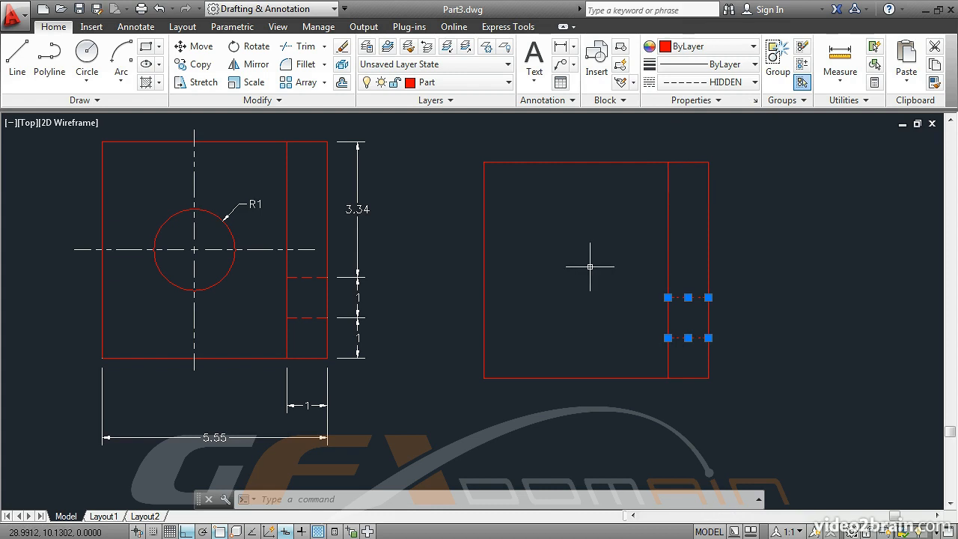
{"action": "key", "text": "Escape"}
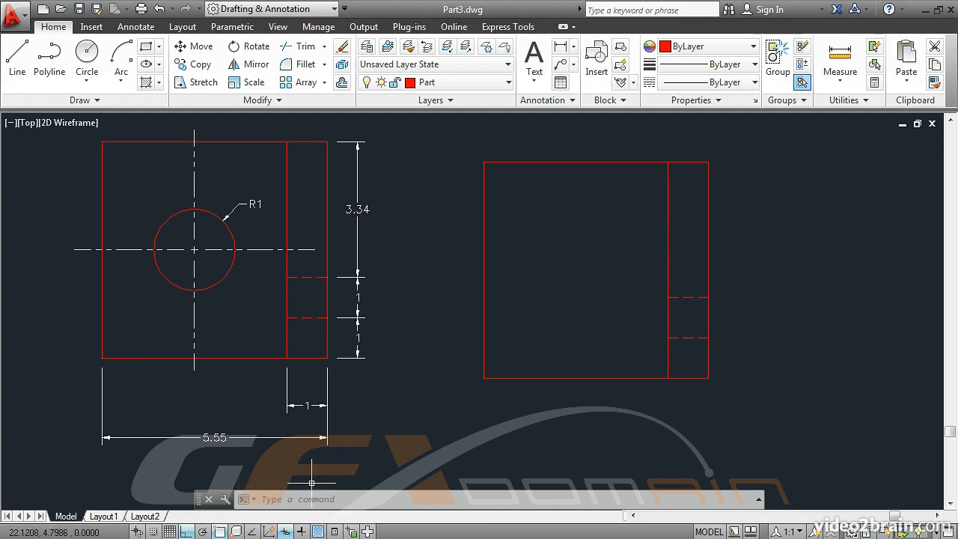
Step: Turn on the Midpoint object snap
{"action": "left_click", "coordinate": [252, 532]}
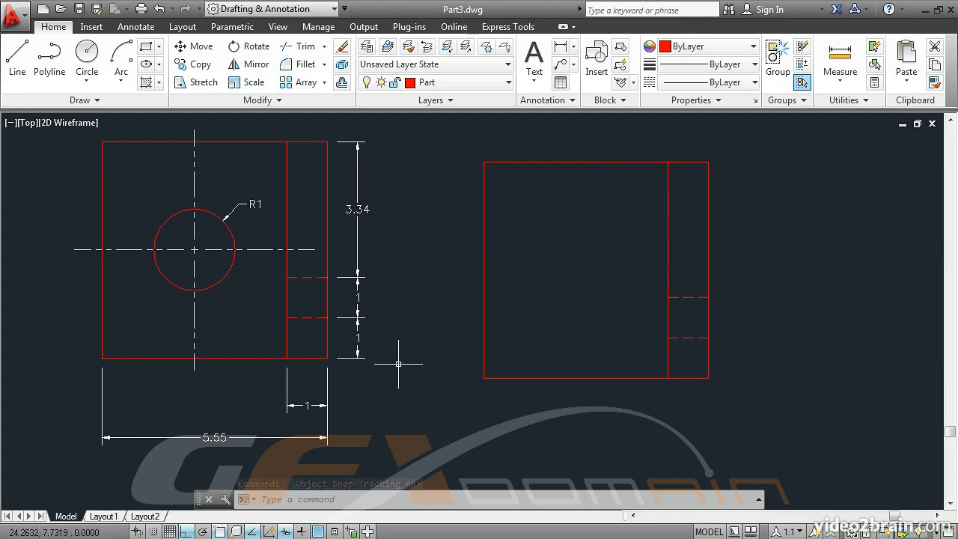
{"action": "right_click", "coordinate": [218, 532]}
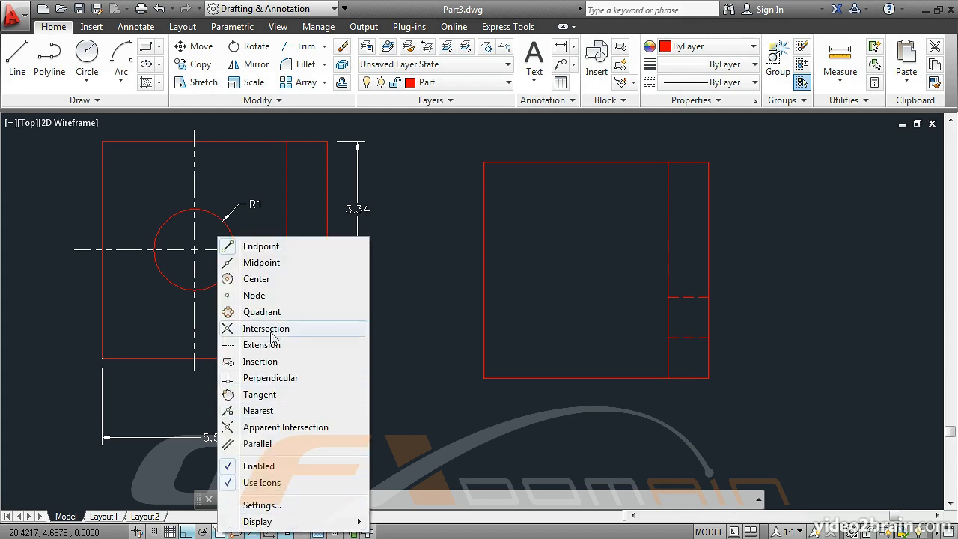
{"action": "left_click", "coordinate": [254, 263]}
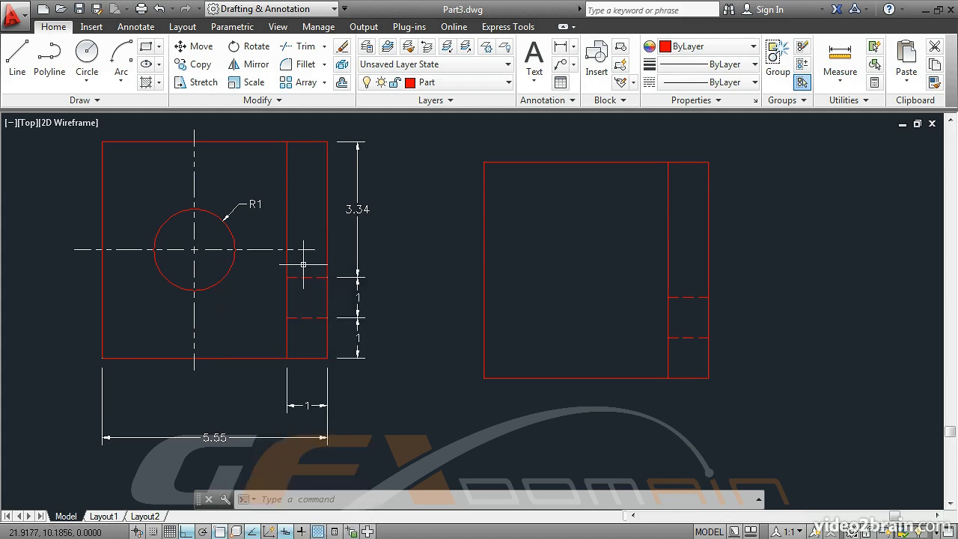
Step: Draw a circle of radius 1 centred on the midpoint of the whole second rectangle
{"action": "left_click", "coordinate": [86, 81]}
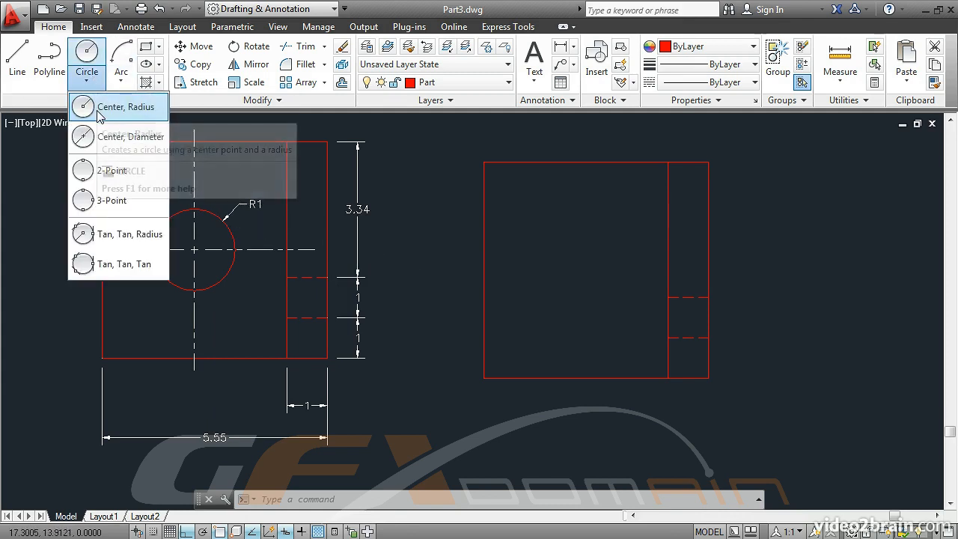
{"action": "left_click", "coordinate": [99, 109]}
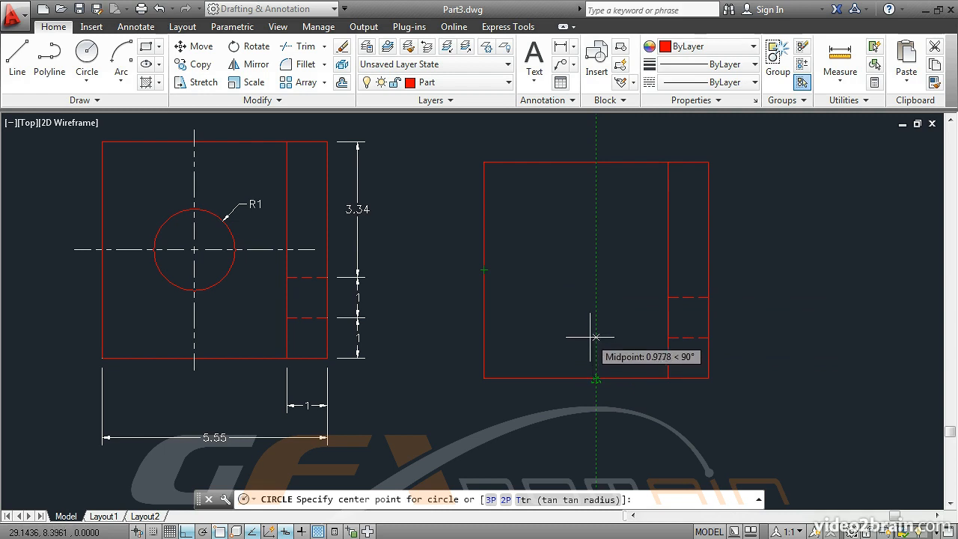
{"action": "left_click", "coordinate": [595, 268]}
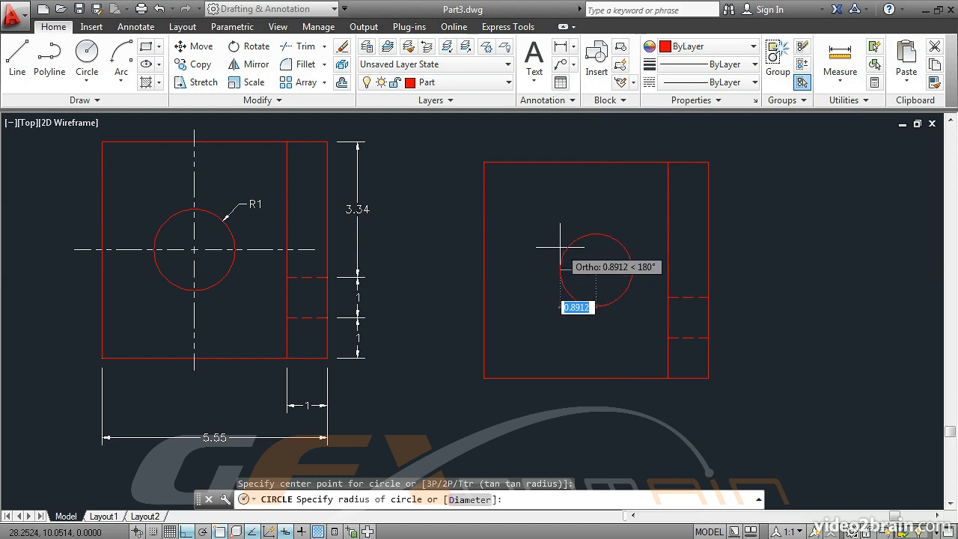
{"action": "type", "text": "1"}
{"action": "key", "text": "Return"}
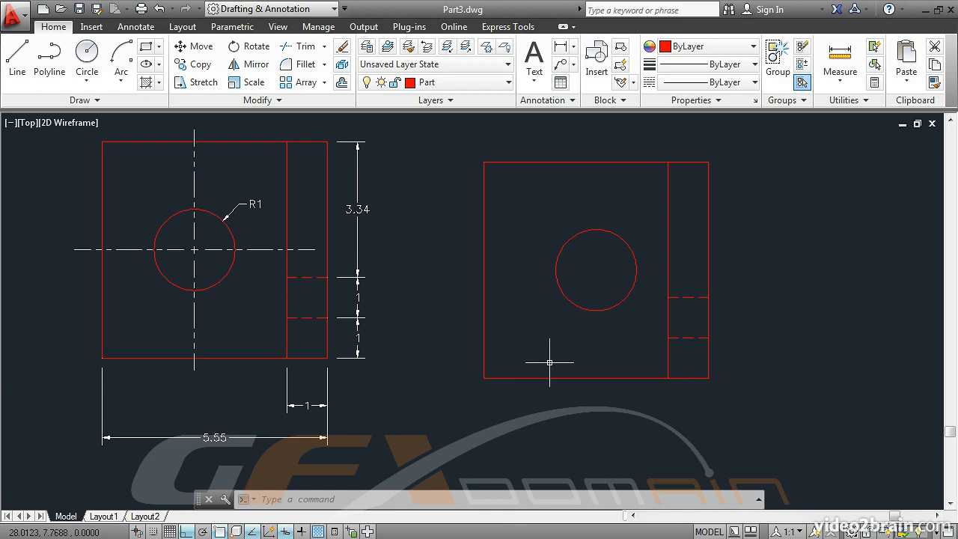
Step: Stretch the bottom edge's right endpoint back to the bottom of the vertical offset line
{"action": "left_click", "coordinate": [582, 378]}
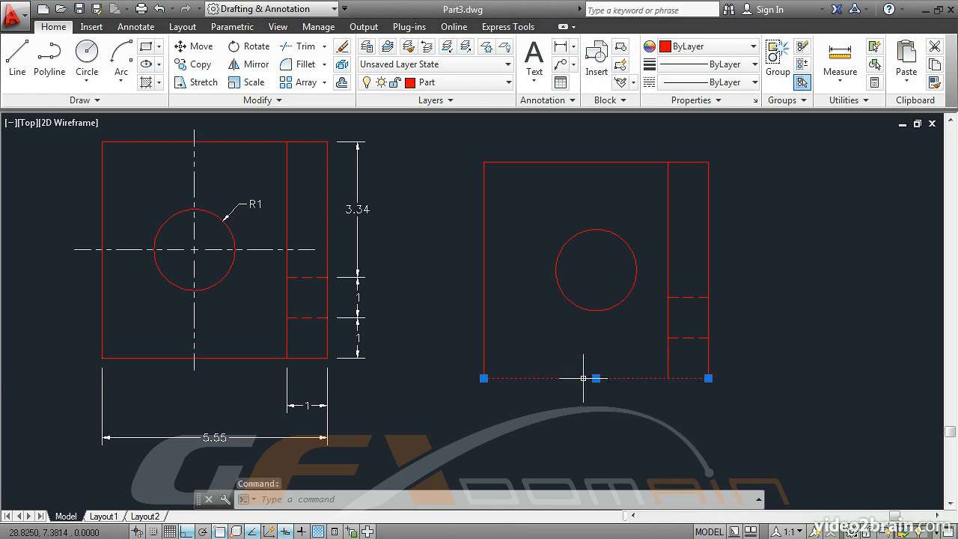
{"action": "left_click", "coordinate": [708, 378]}
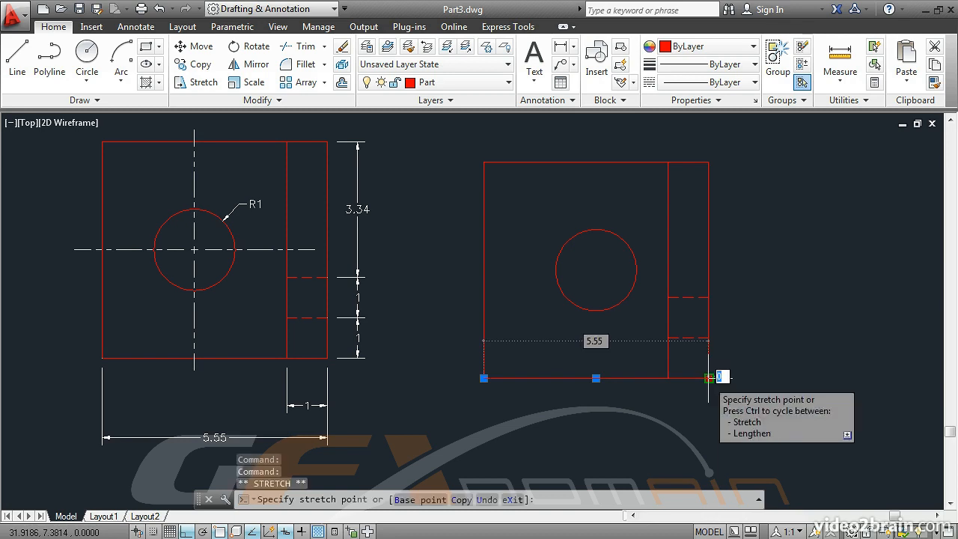
{"action": "left_click", "coordinate": [668, 378]}
{"action": "key", "text": "Escape"}
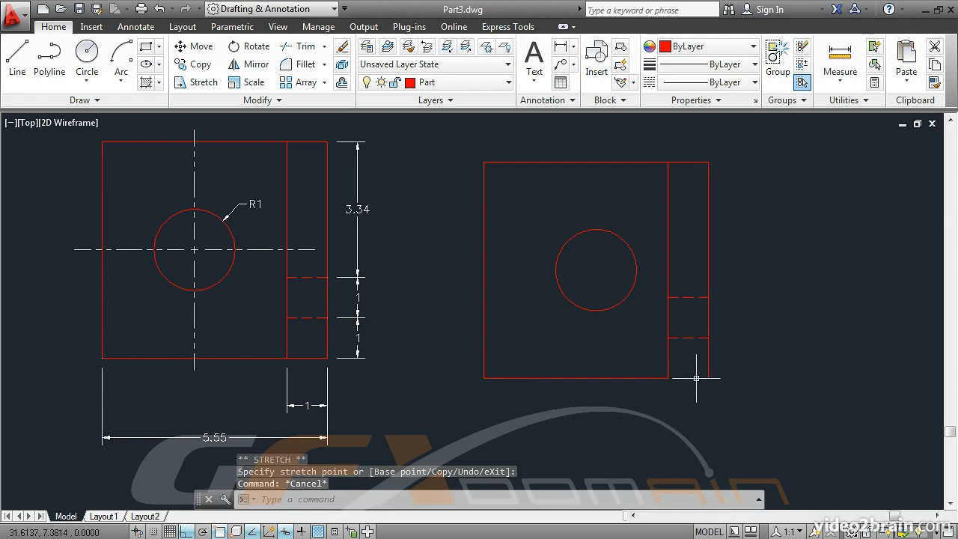
Step: Draw a line along the bottom edge from the vertical offset line to the right corner
{"action": "left_click", "coordinate": [18, 63]}
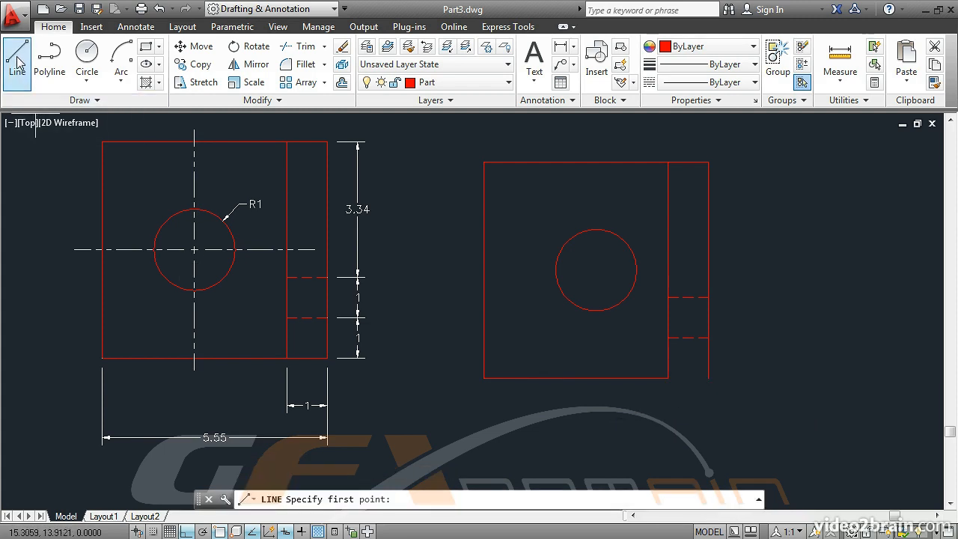
{"action": "left_click", "coordinate": [668, 378]}
{"action": "left_click", "coordinate": [708, 378]}
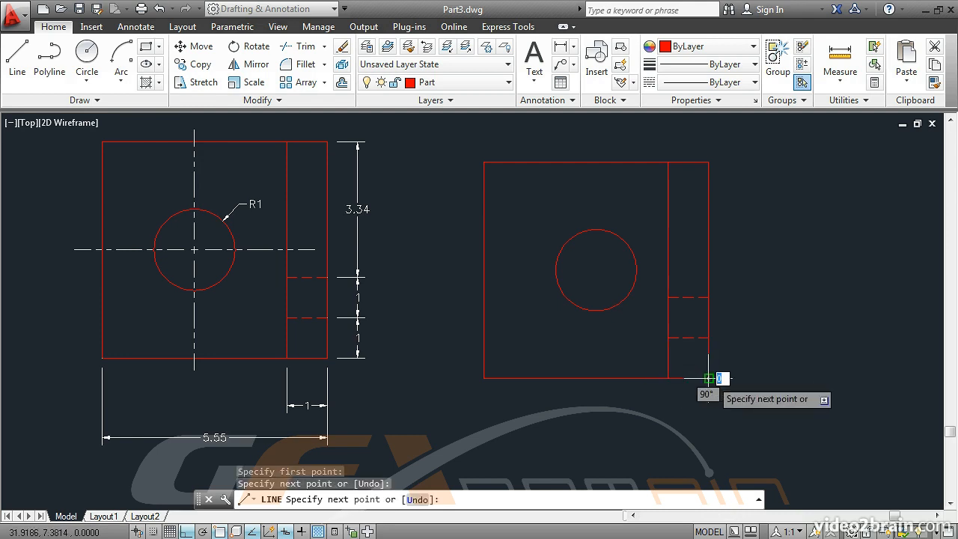
{"action": "key", "text": "Return"}
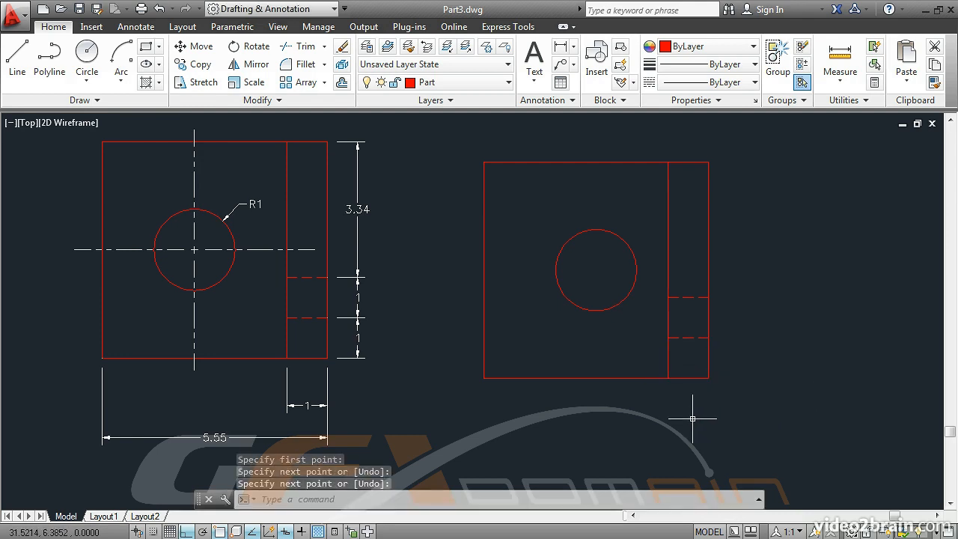
Step: Draw a circle of radius 1 centred on the midpoint of the larger left section
{"action": "left_click", "coordinate": [89, 60]}
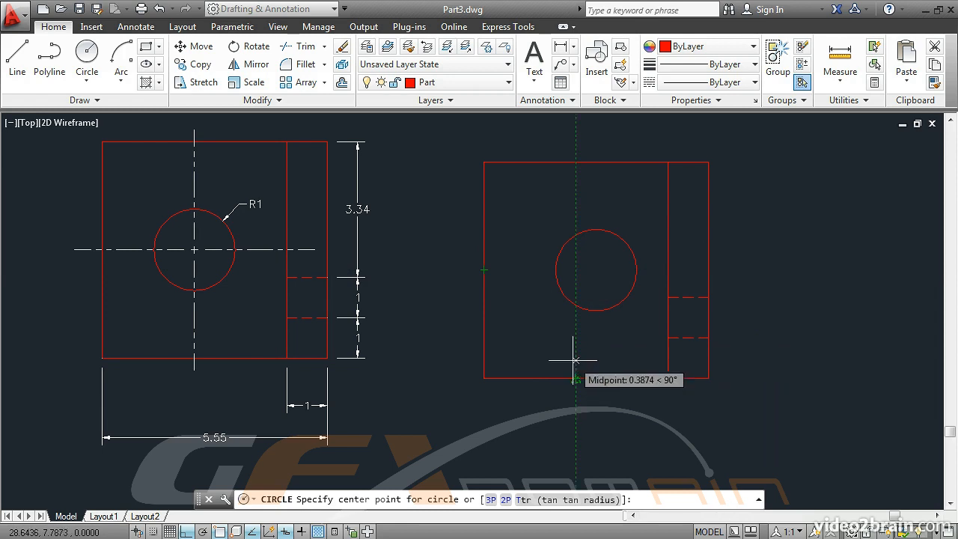
{"action": "left_click", "coordinate": [576, 269]}
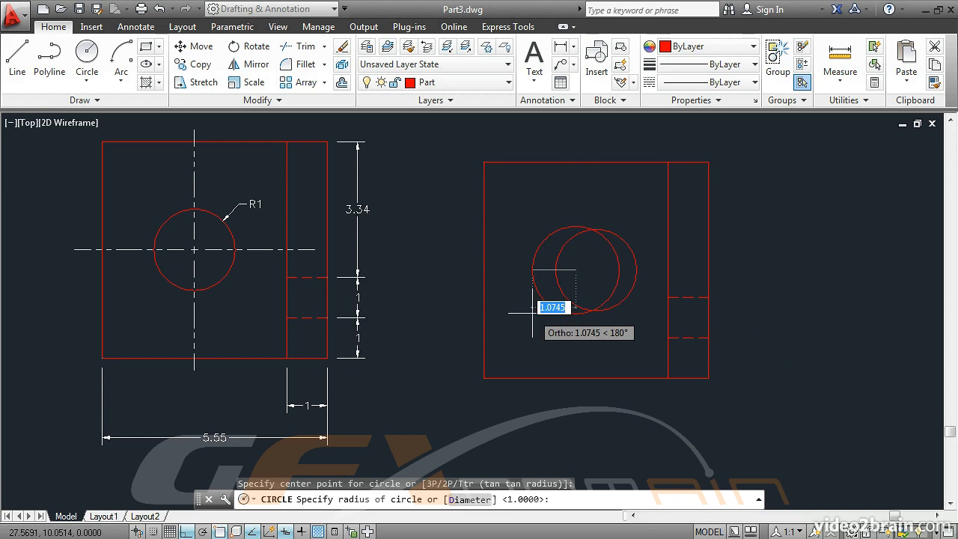
{"action": "key", "text": "Return"}
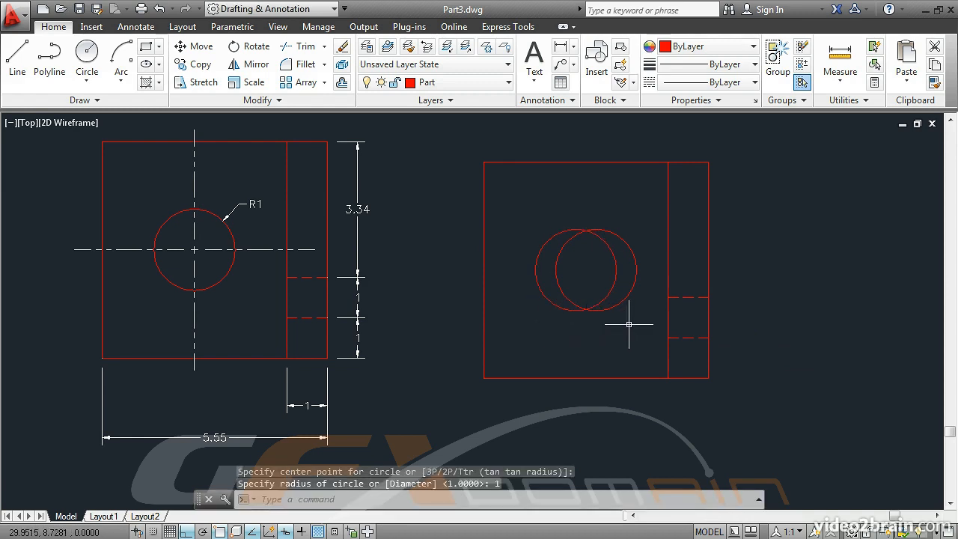
Step: Erase the first, off-centre circle
{"action": "left_click", "coordinate": [342, 47]}
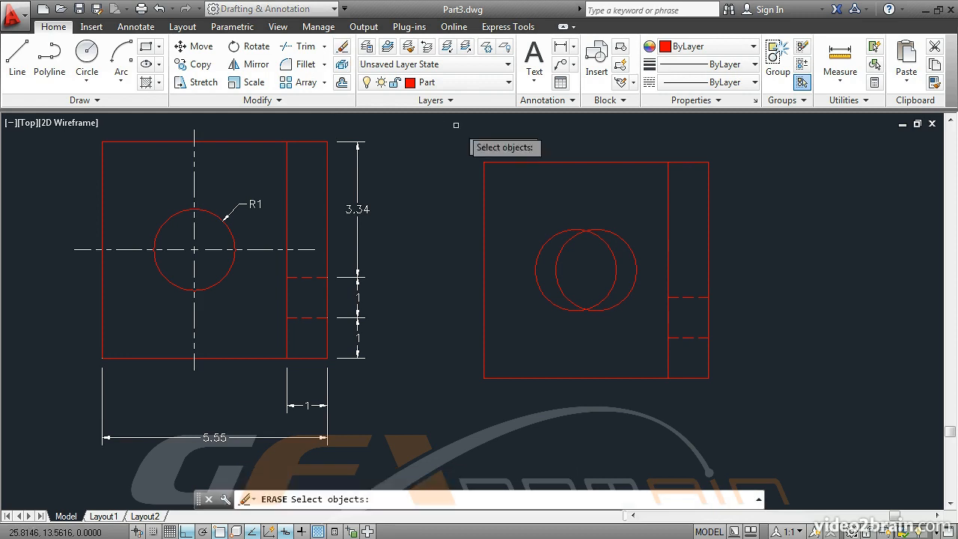
{"action": "left_click", "coordinate": [621, 239]}
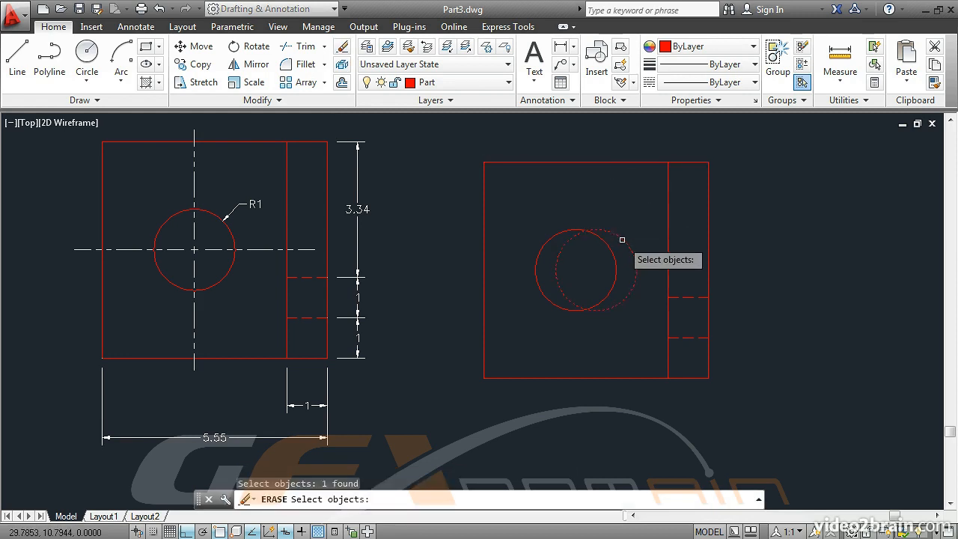
{"action": "key", "text": "Return"}
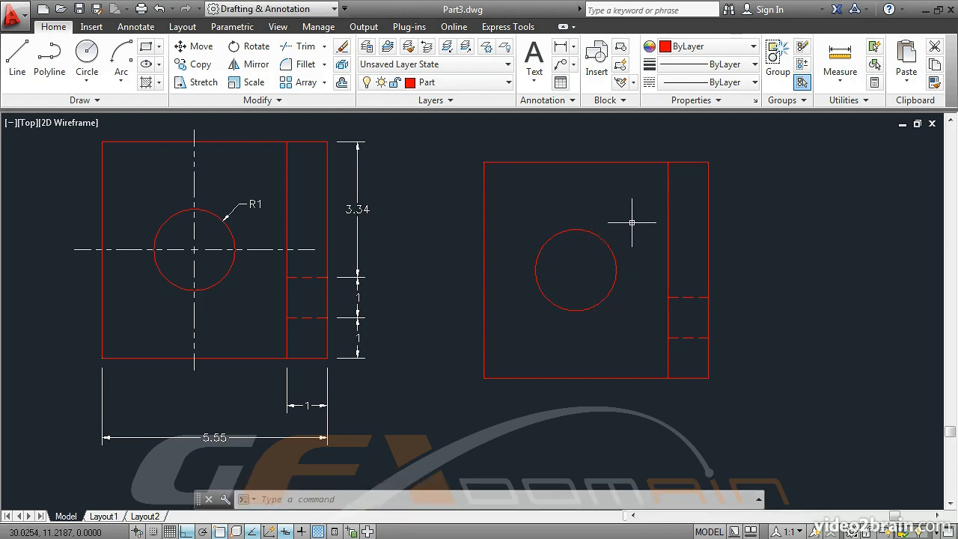